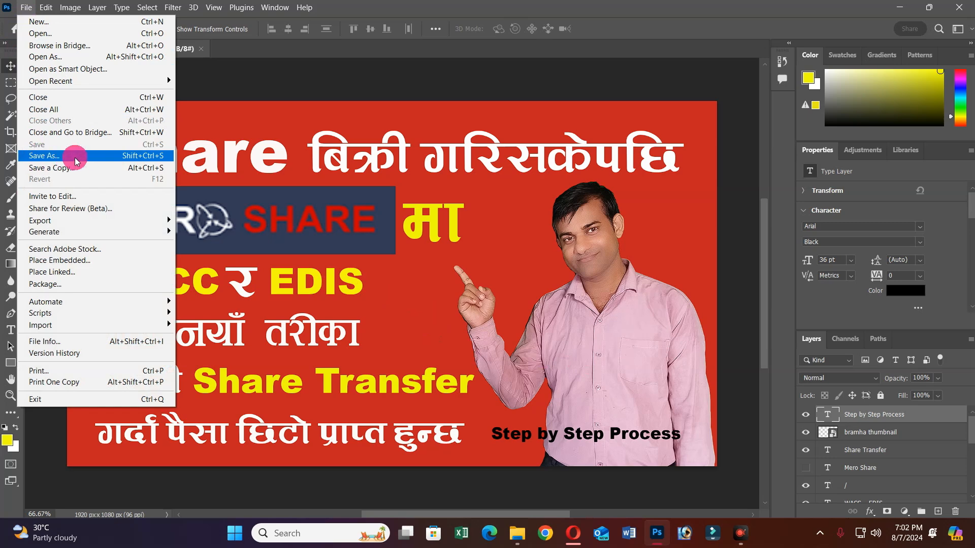
- Check which file types Save As offers for EDIS.psd, leaving the dialog without saving
{"action": "left_click", "coordinate": [109, 158]}
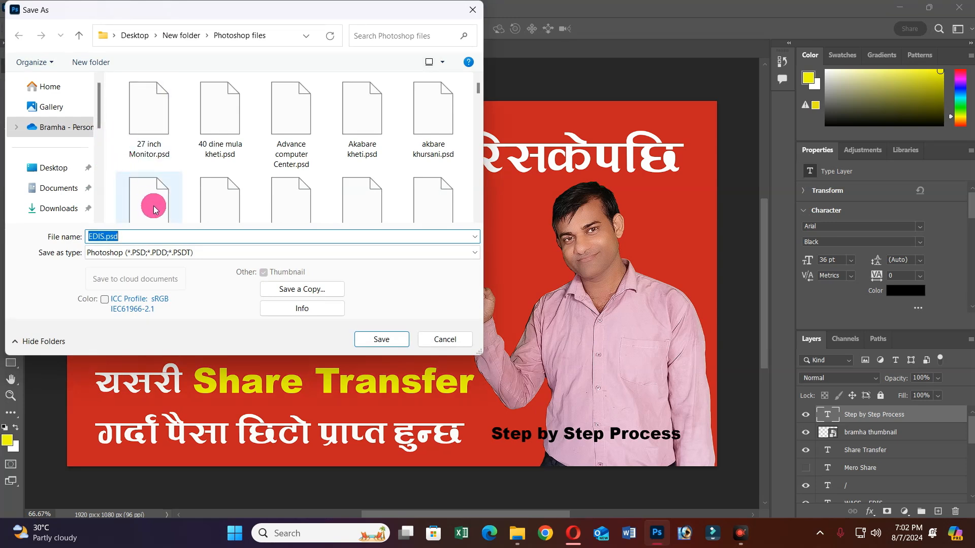
{"action": "left_click", "coordinate": [207, 258]}
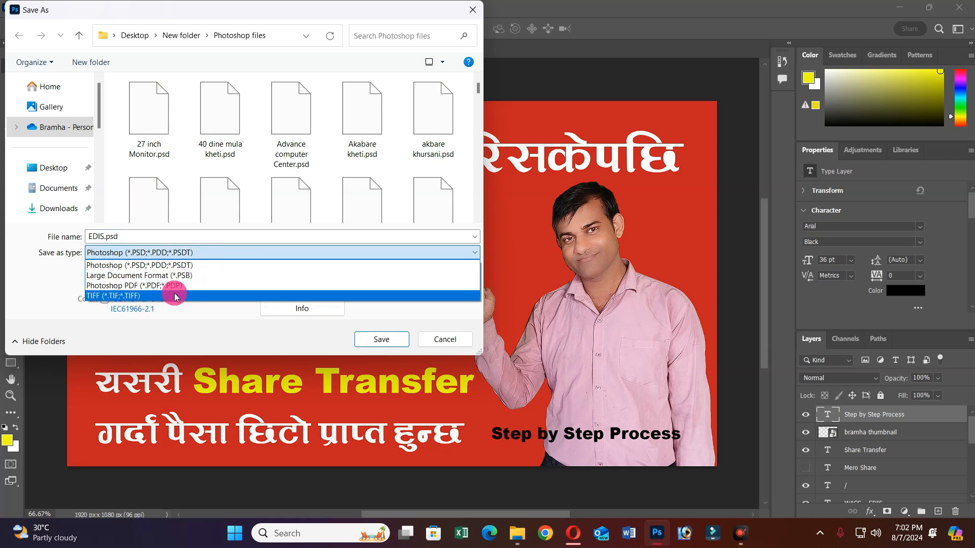
{"action": "left_click", "coordinate": [437, 343]}
{"action": "left_click", "coordinate": [437, 342]}
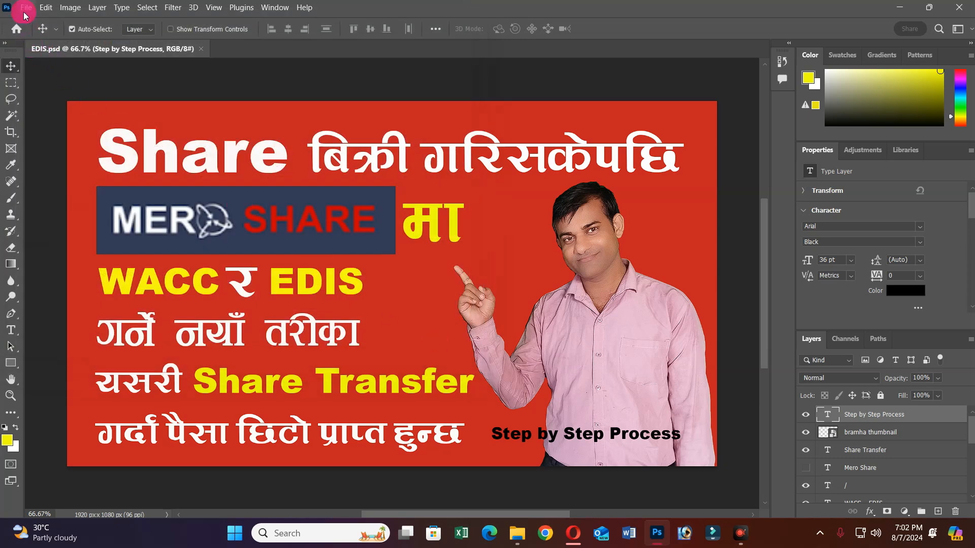
{"action": "left_click", "coordinate": [25, 10]}
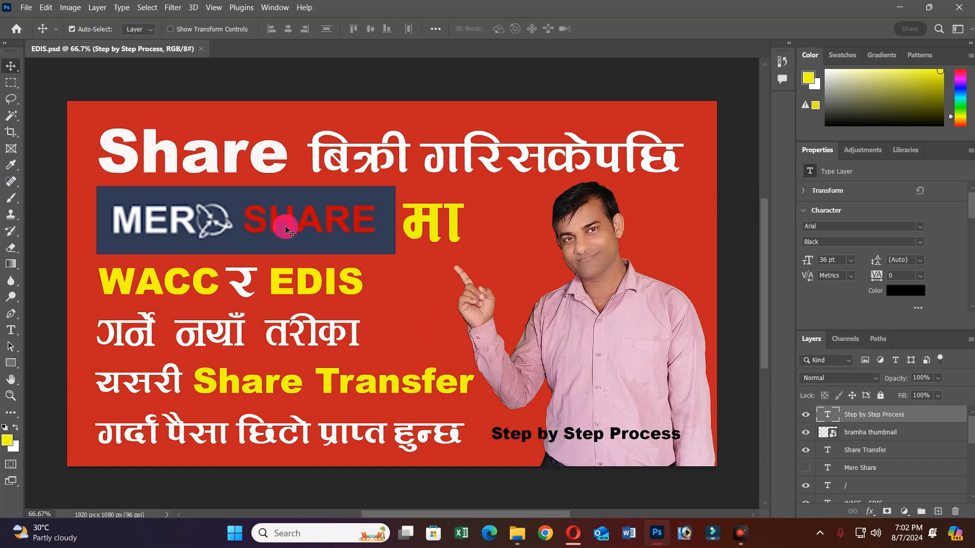
{"action": "left_click", "coordinate": [23, 10]}
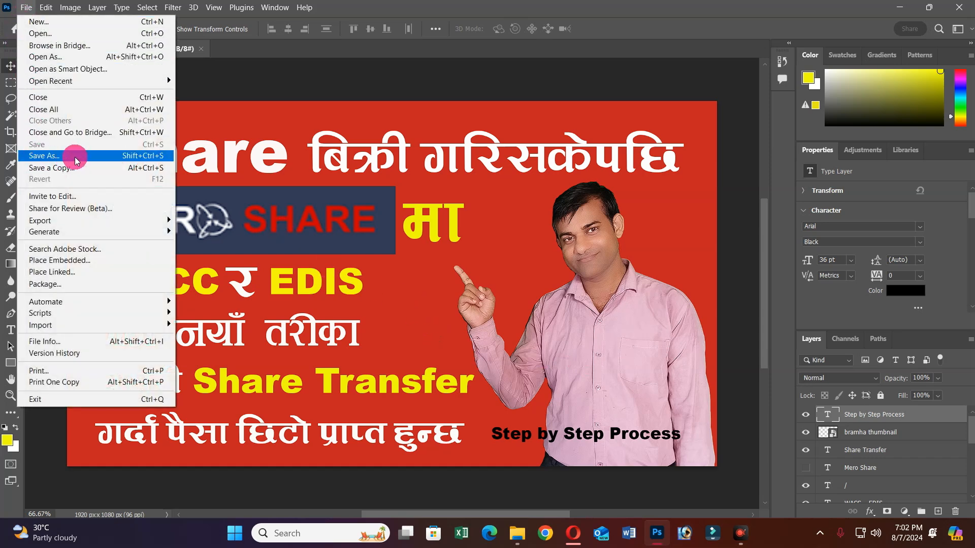
{"action": "left_click", "coordinate": [110, 157]}
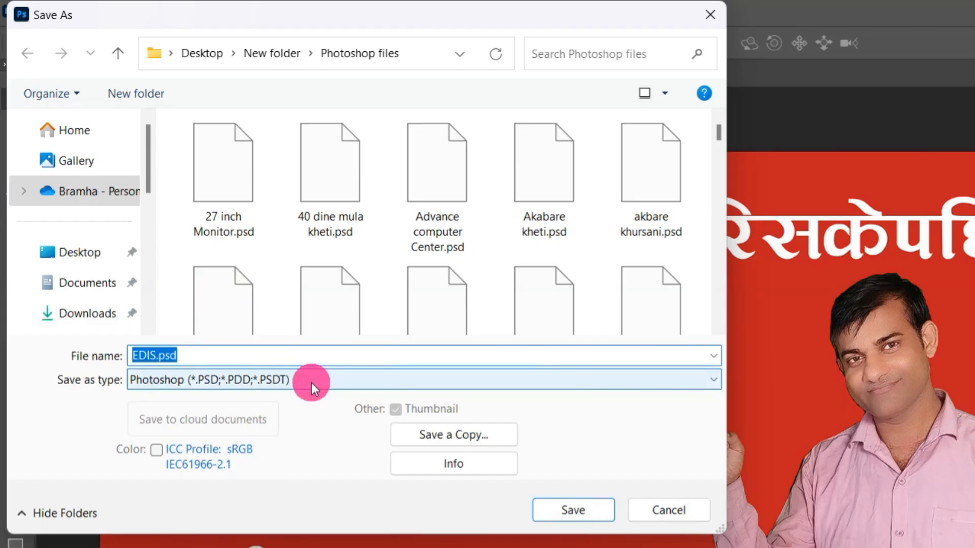
{"action": "left_click", "coordinate": [208, 257]}
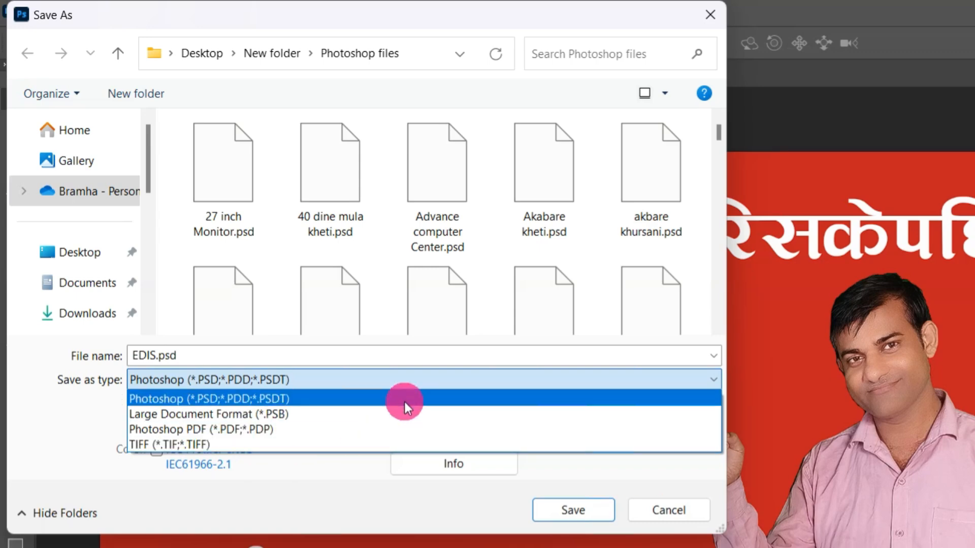
{"action": "left_click", "coordinate": [658, 515]}
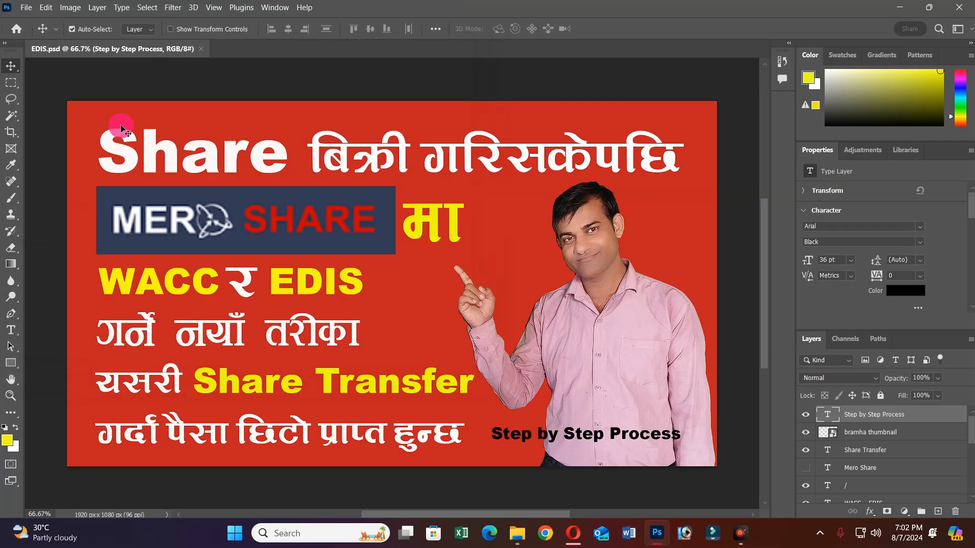
- Check which file types Save a Copy offers for EDIS.psd, and cancel without saving the copy
{"action": "left_click", "coordinate": [26, 8]}
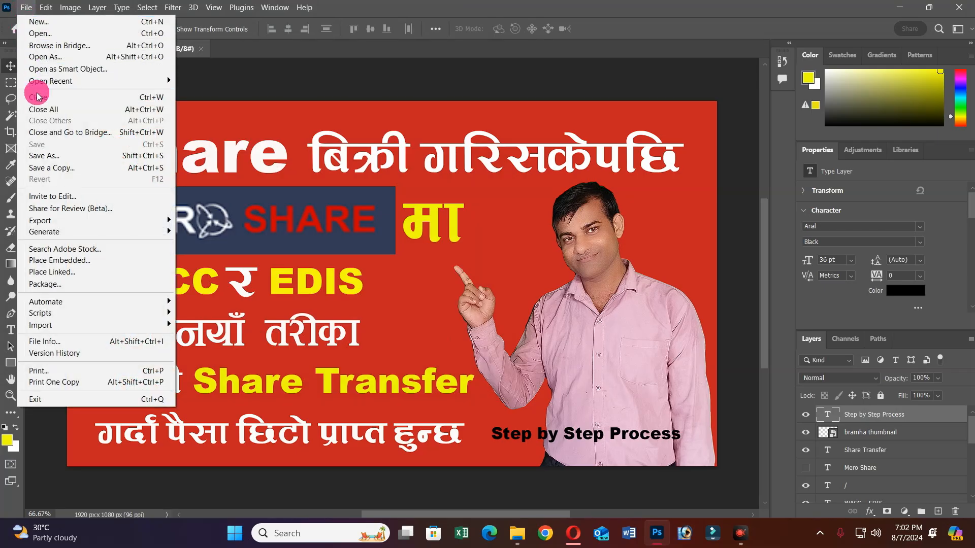
{"action": "left_click", "coordinate": [113, 171]}
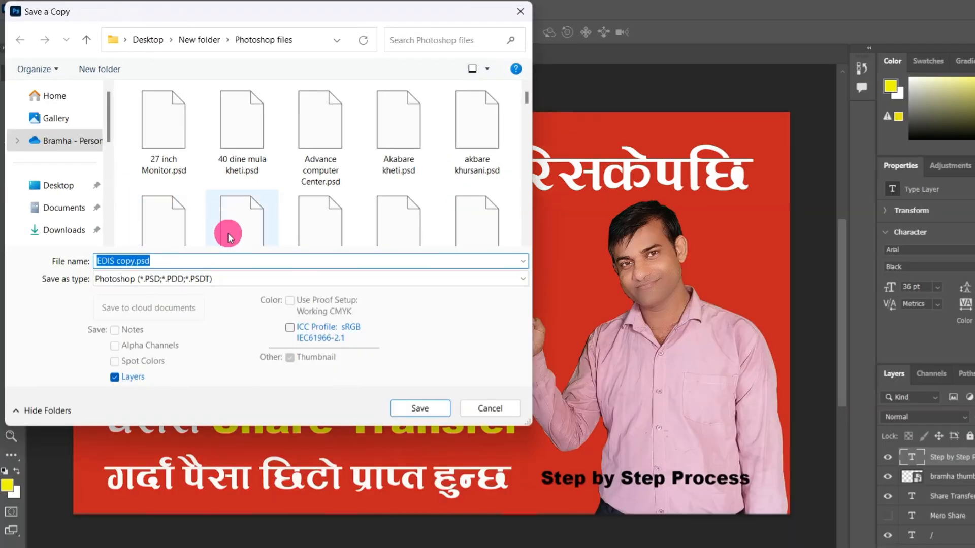
{"action": "left_click", "coordinate": [251, 282]}
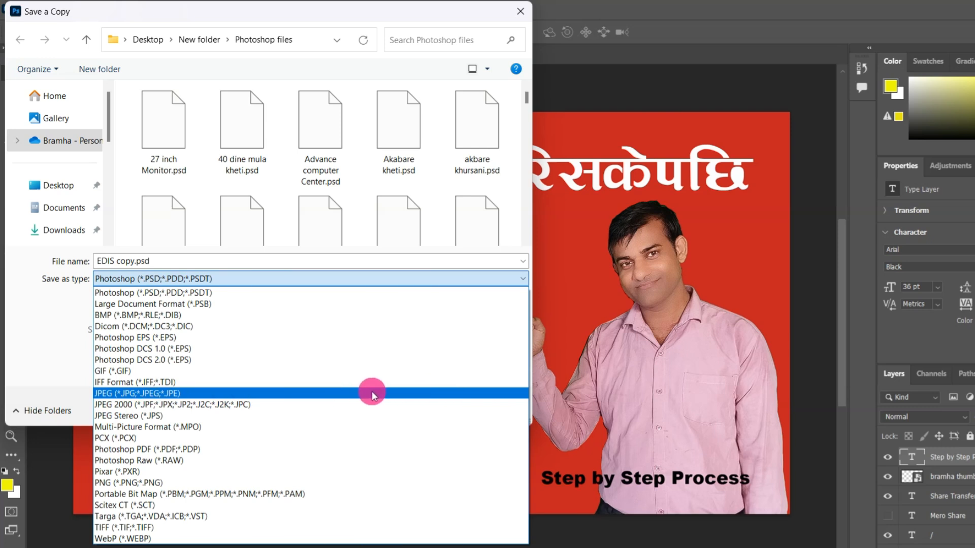
{"action": "left_click", "coordinate": [472, 277]}
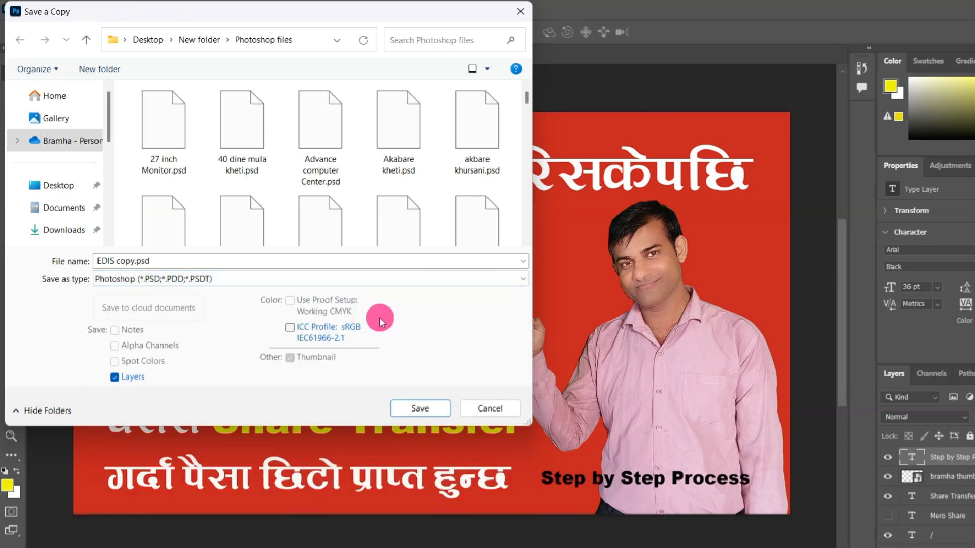
{"action": "left_click", "coordinate": [483, 412]}
- Enable the legacy "Save As" option in the File Handling preferences and apply the change
{"action": "left_click", "coordinate": [51, 12]}
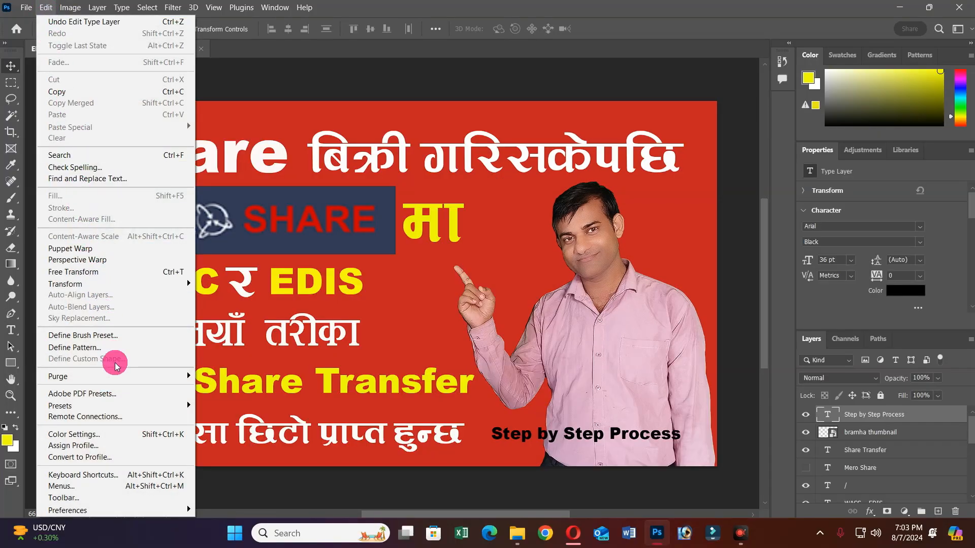
{"action": "mouse_move", "coordinate": [142, 513]}
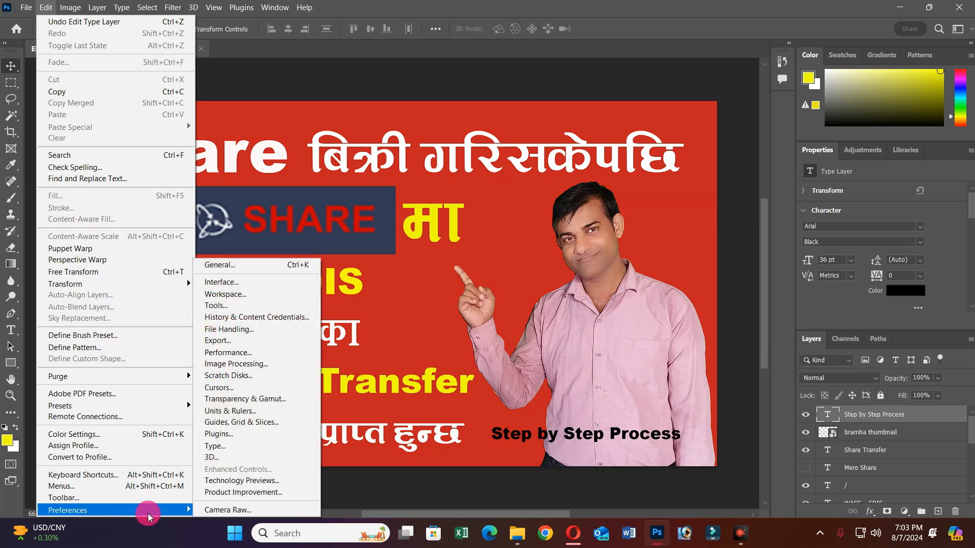
{"action": "left_click", "coordinate": [249, 331]}
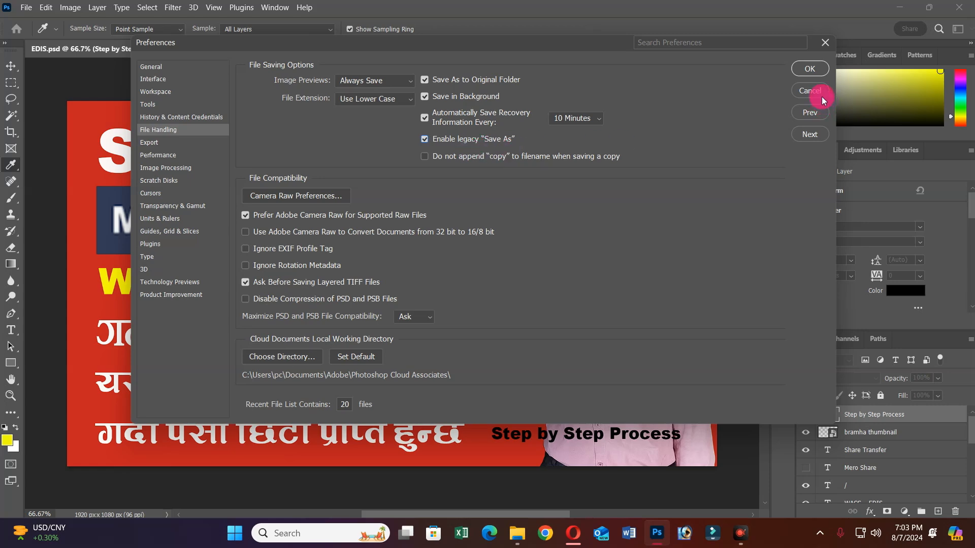
{"action": "left_click", "coordinate": [809, 69]}
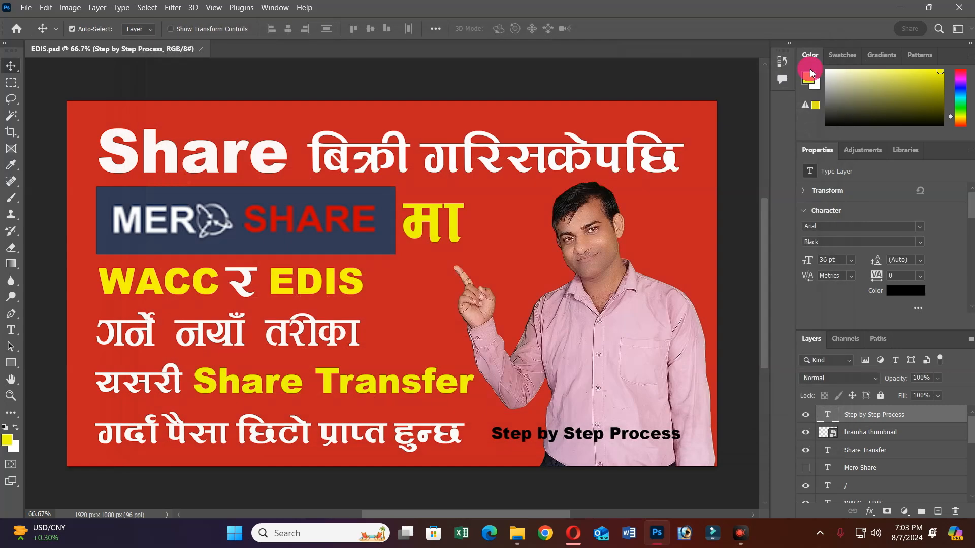
- Examine the file types in the legacy Save As dialog, including JPEG and PNG, and cancel without saving
{"action": "left_click", "coordinate": [26, 7]}
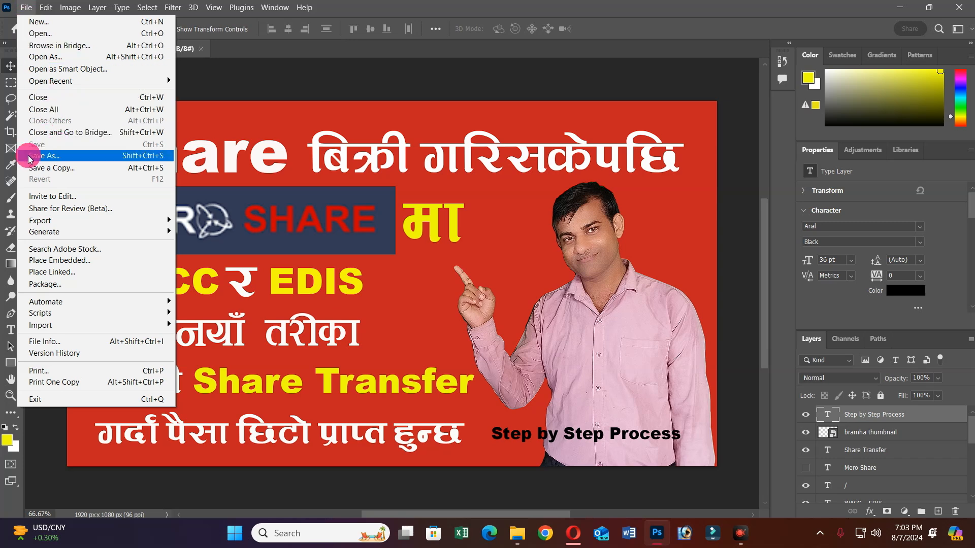
{"action": "left_click", "coordinate": [94, 158]}
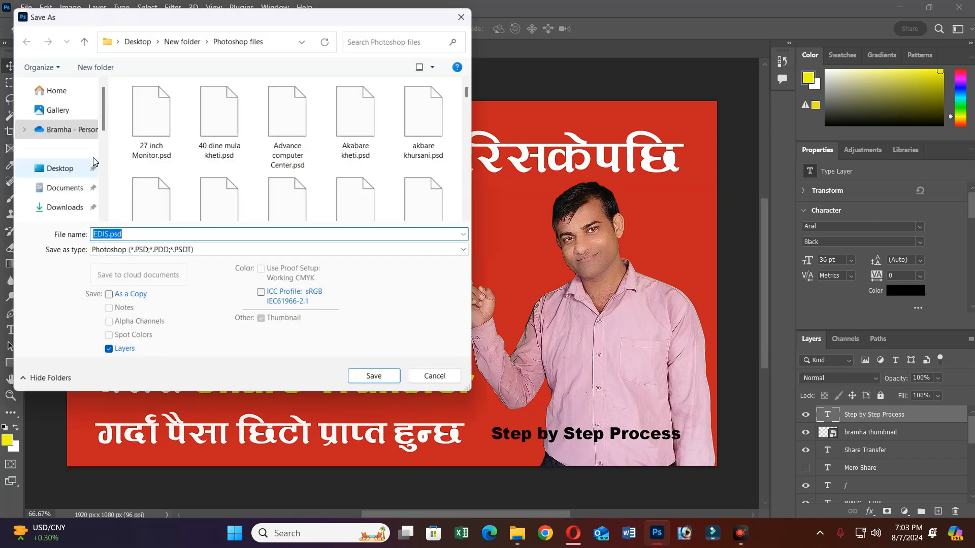
{"action": "left_click", "coordinate": [206, 252]}
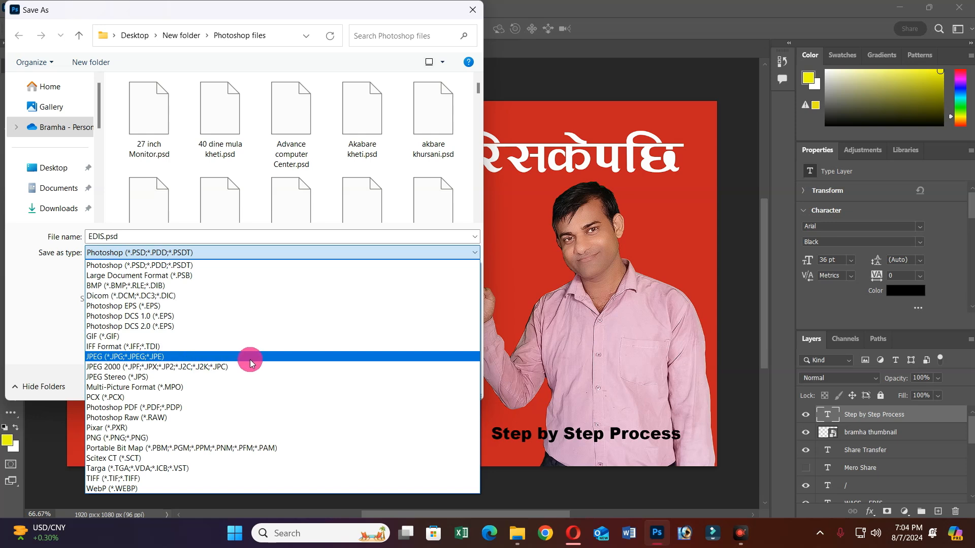
{"action": "left_click", "coordinate": [589, 29]}
{"action": "left_click", "coordinate": [438, 385]}
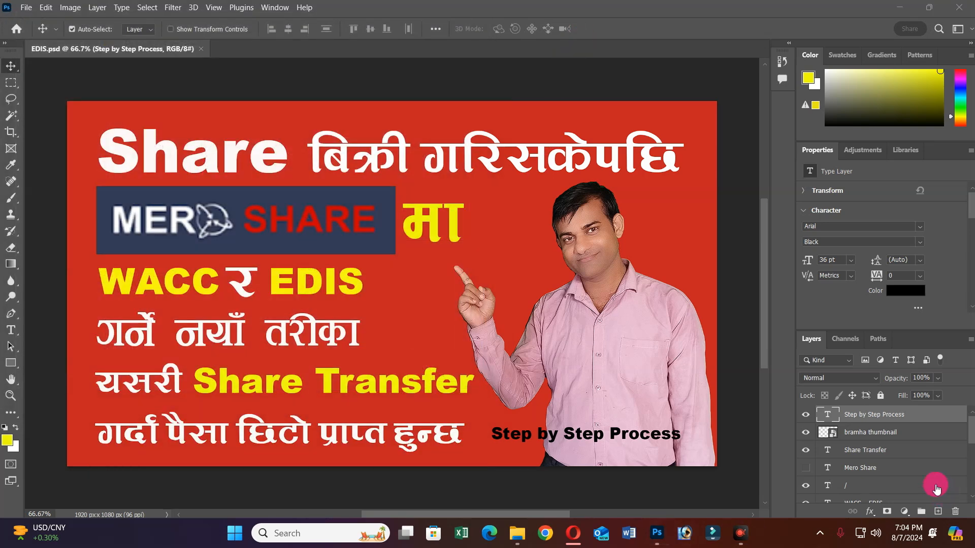
- Export the document with Export As in JPG format and save it as EDIS.jpg in the Downloads folder
{"action": "left_click", "coordinate": [26, 8]}
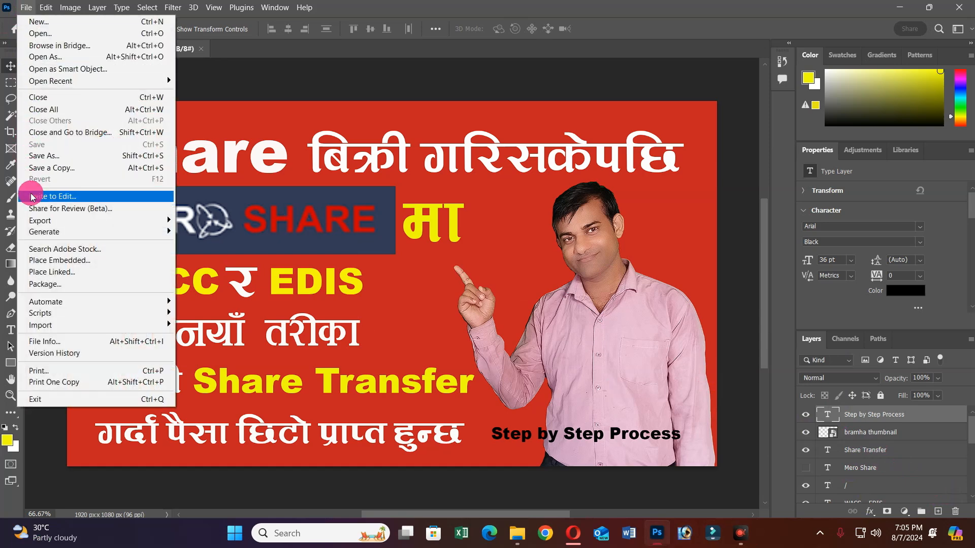
{"action": "mouse_move", "coordinate": [51, 222]}
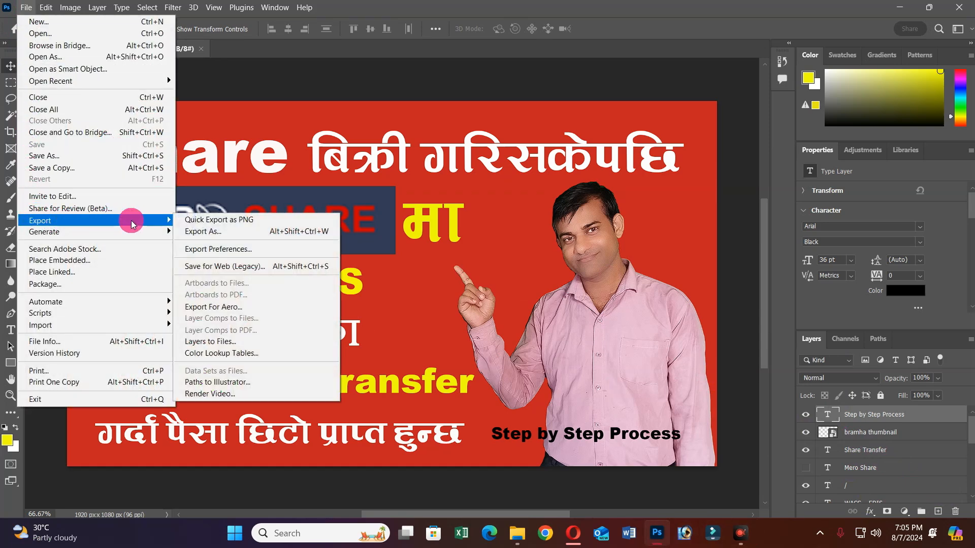
{"action": "left_click", "coordinate": [261, 234]}
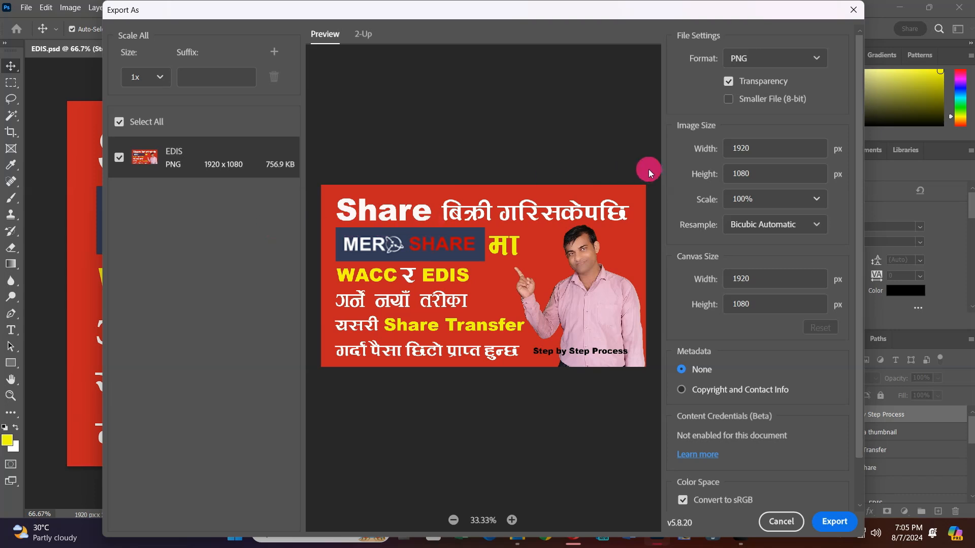
{"action": "left_click", "coordinate": [818, 60]}
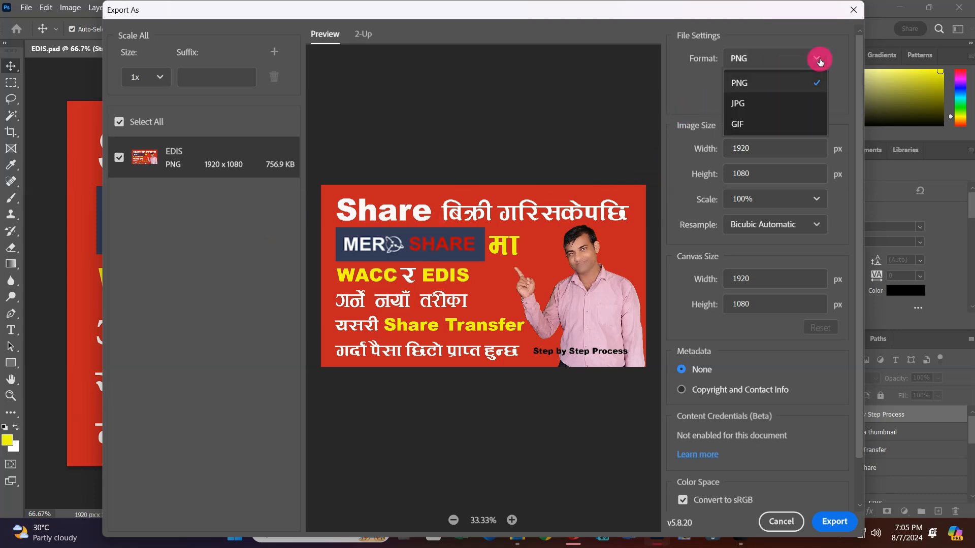
{"action": "left_click", "coordinate": [742, 105]}
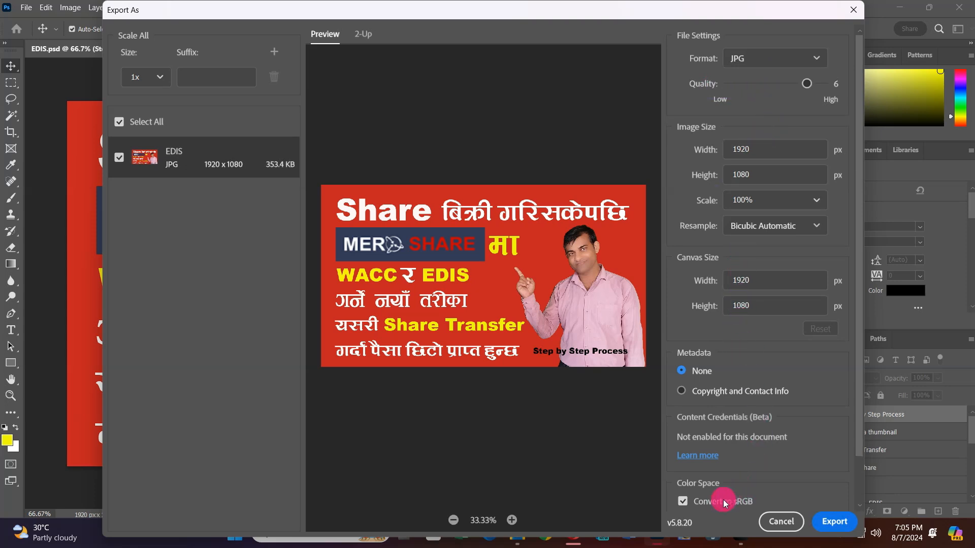
{"action": "left_click", "coordinate": [834, 528]}
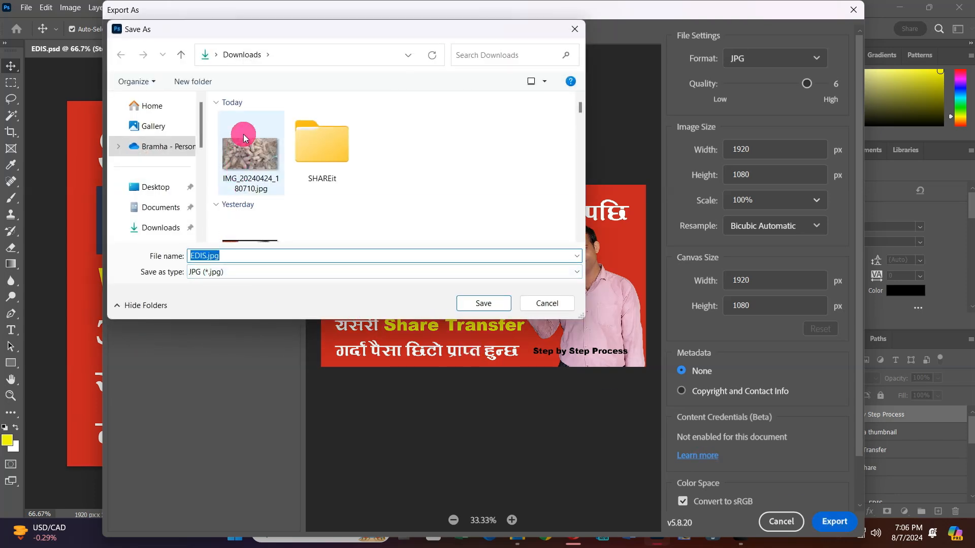
{"action": "left_click", "coordinate": [483, 304]}
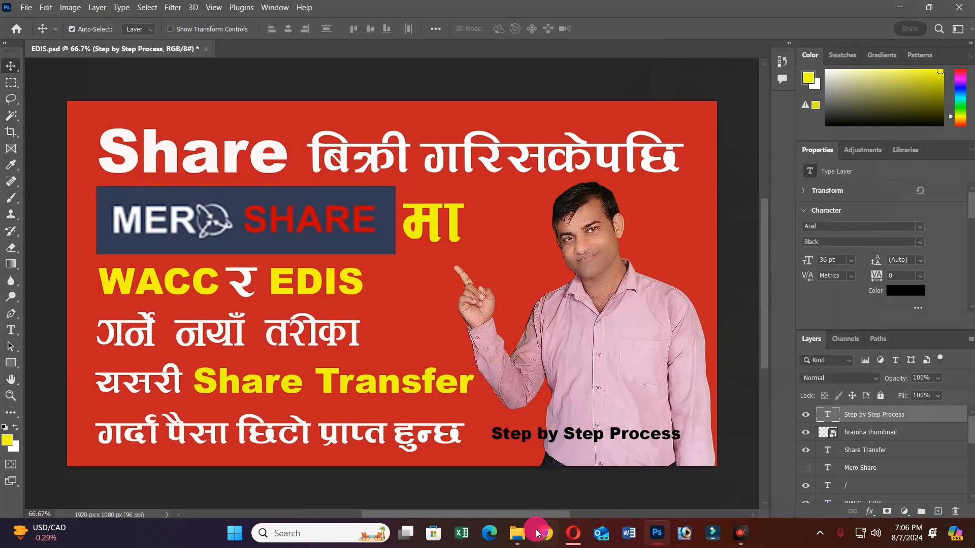
- Switch to File Explorer, view the exported EDIS.jpg from the Downloads folder in a maximized window, and close the image
{"action": "left_click", "coordinate": [520, 536]}
{"action": "left_click", "coordinate": [52, 228]}
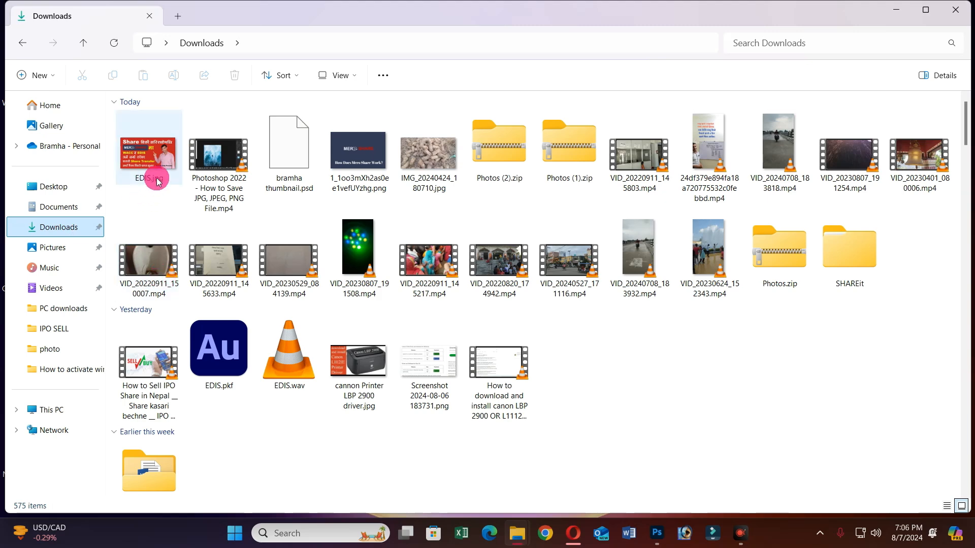
{"action": "left_click", "coordinate": [144, 157]}
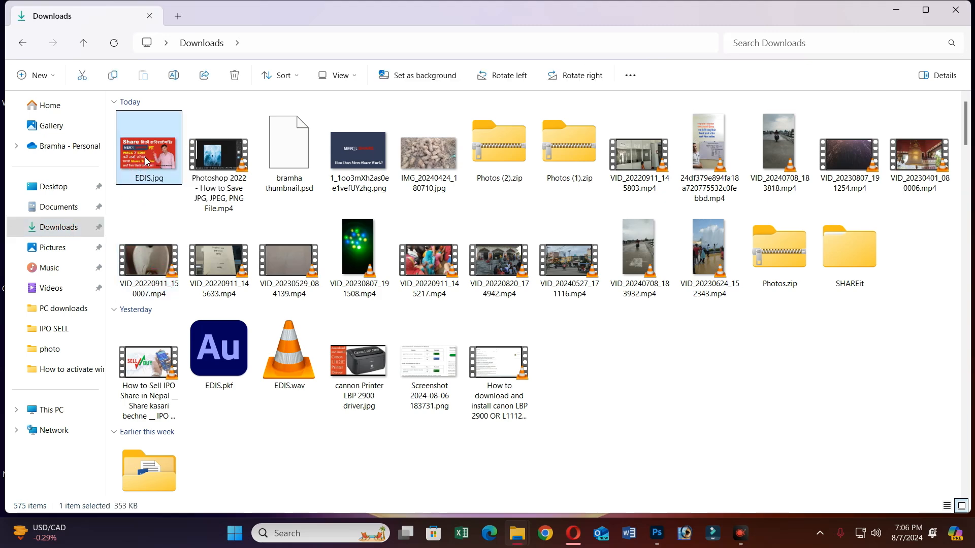
{"action": "double_click", "coordinate": [144, 157]}
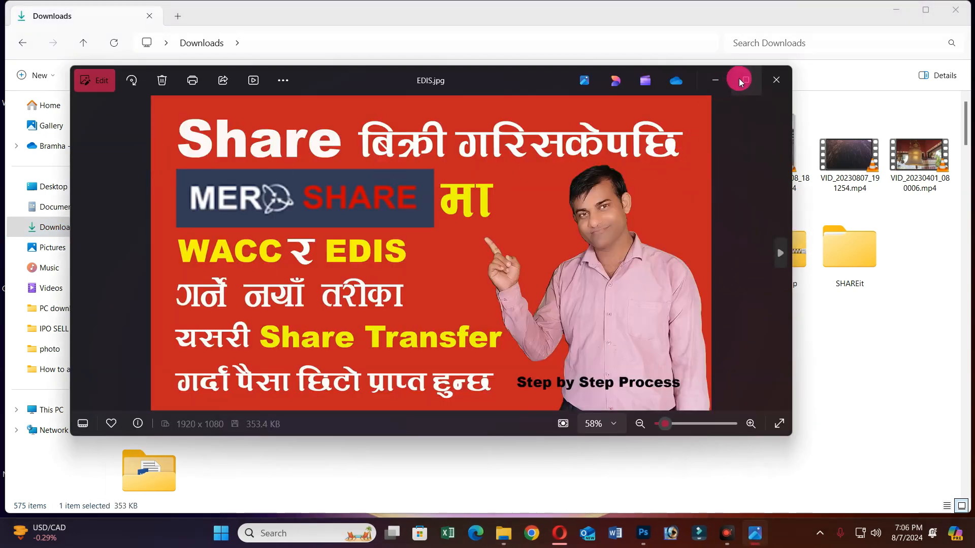
{"action": "left_click", "coordinate": [739, 80]}
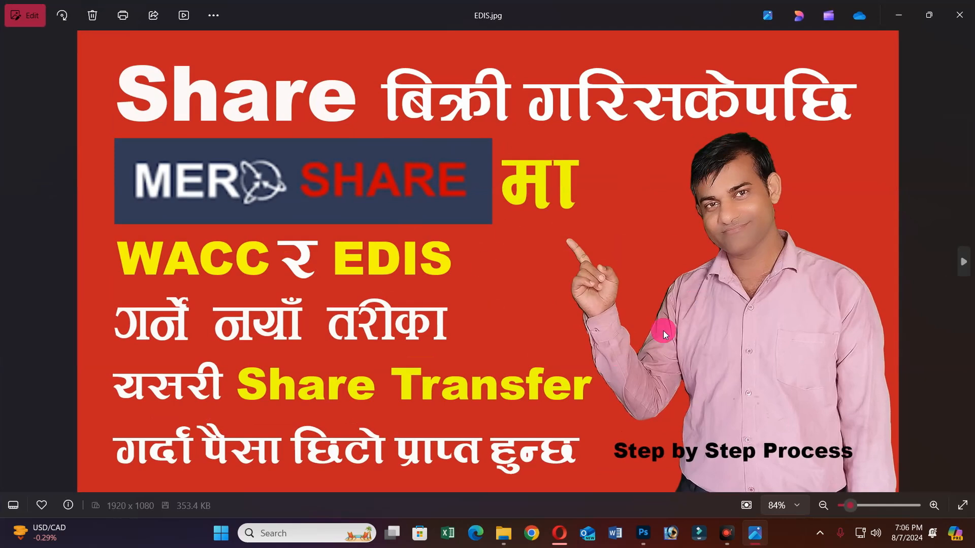
{"action": "left_click", "coordinate": [959, 15]}
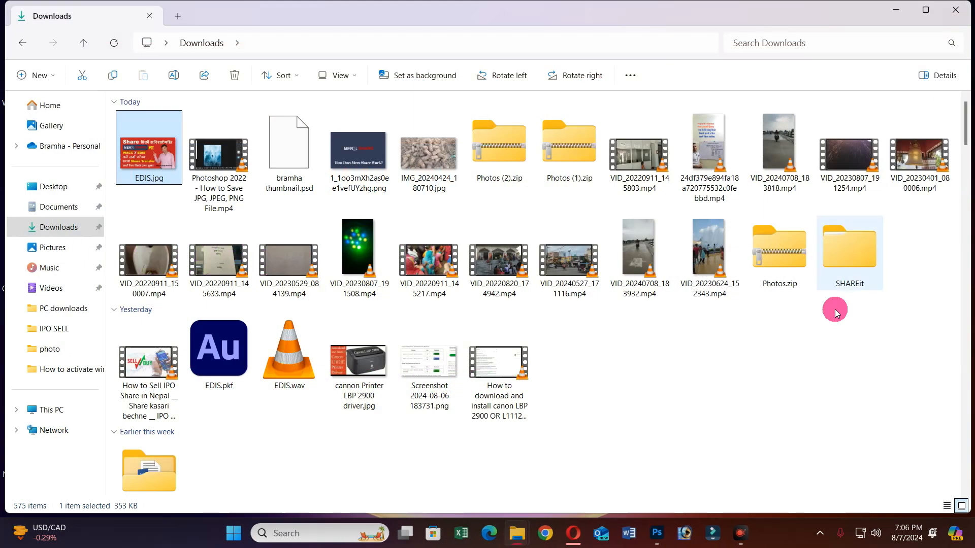
- Switch to Photoshop and set up a Save for Web (Legacy) export of the thumbnail in JPEG format
{"action": "left_click", "coordinate": [653, 543]}
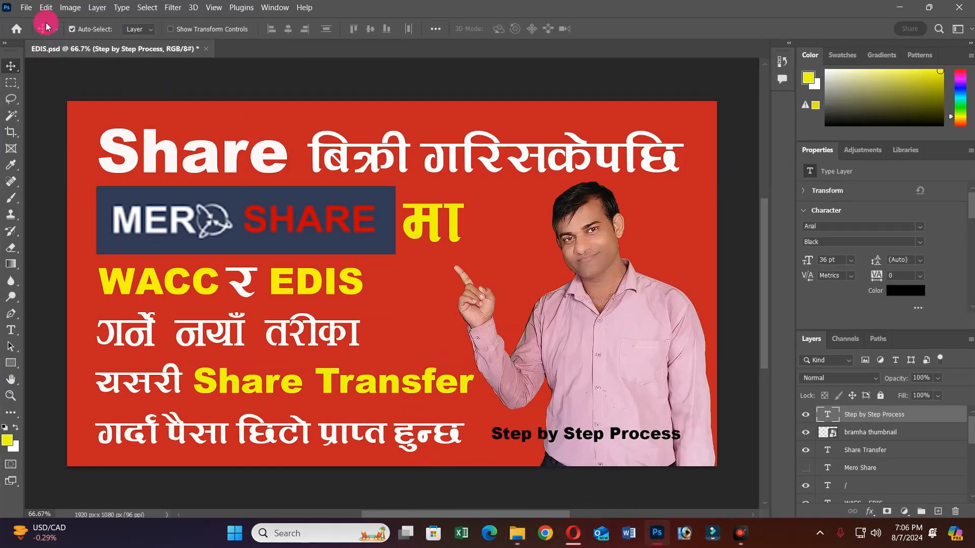
{"action": "left_click", "coordinate": [24, 8]}
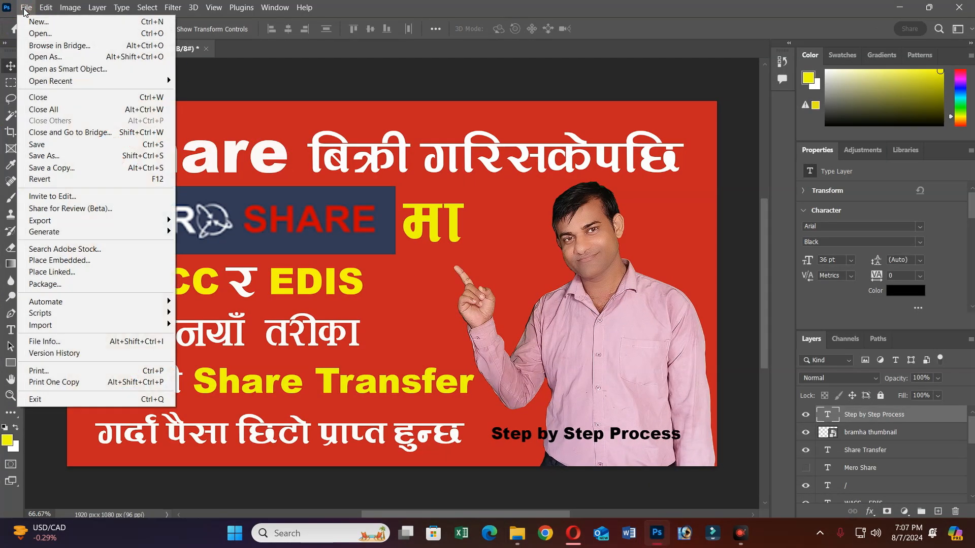
{"action": "left_click", "coordinate": [70, 221]}
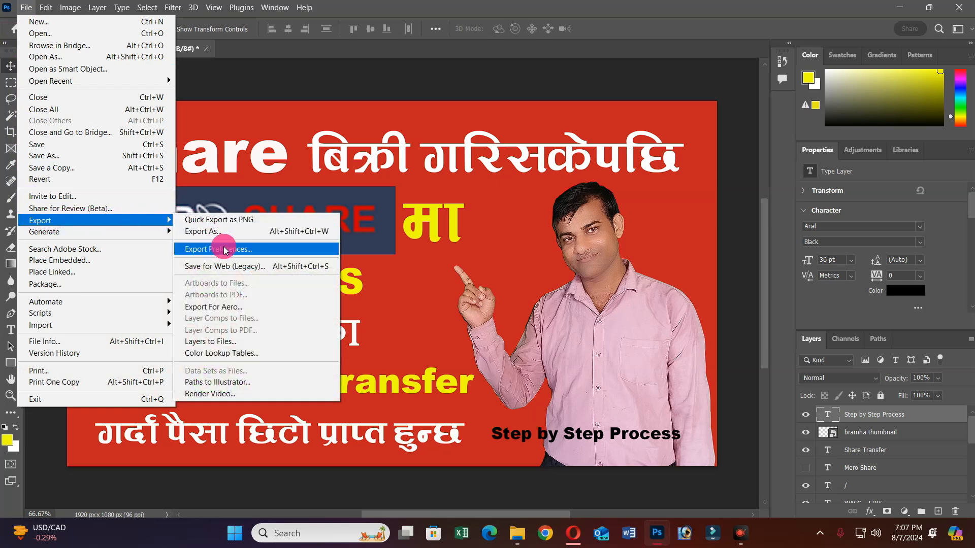
{"action": "left_click", "coordinate": [254, 267]}
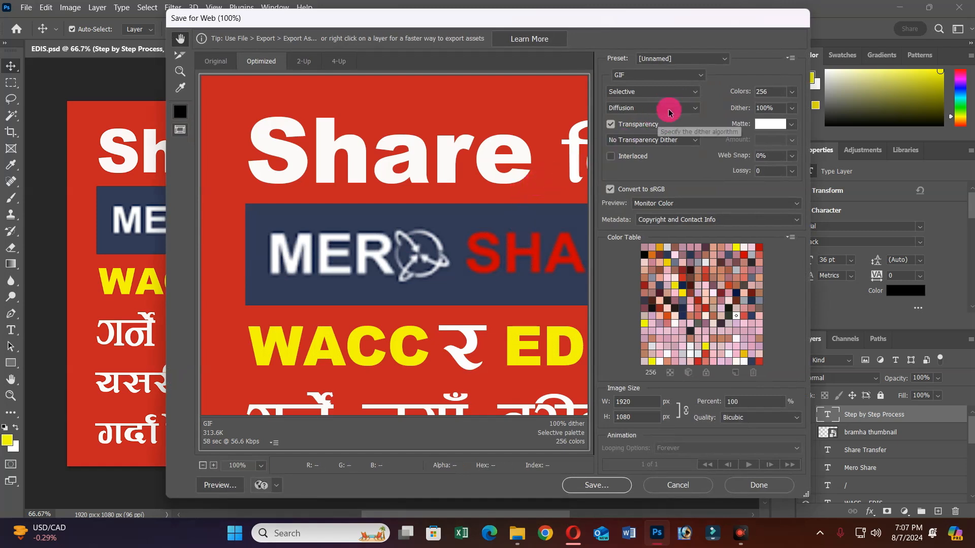
{"action": "left_click", "coordinate": [697, 76]}
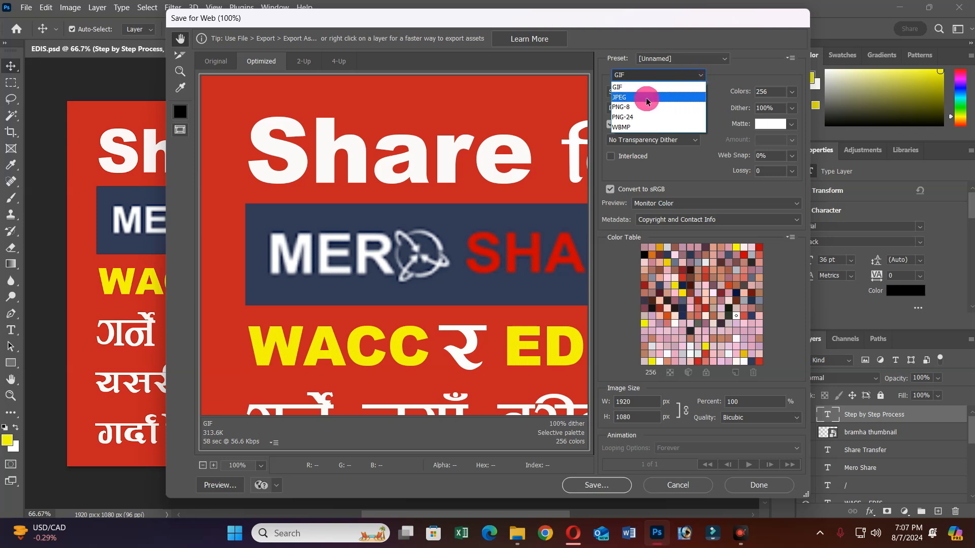
{"action": "left_click", "coordinate": [646, 98]}
{"action": "left_click", "coordinate": [202, 466]}
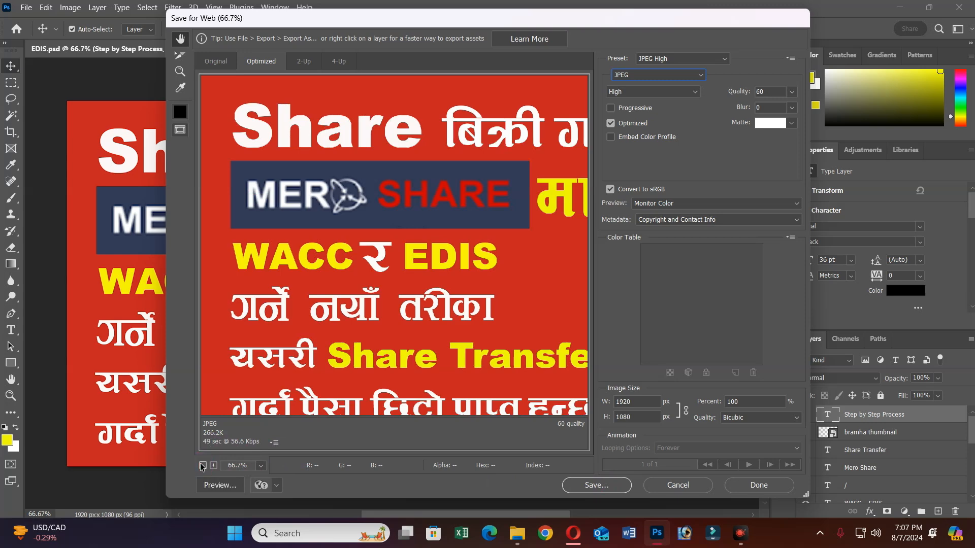
{"action": "left_click", "coordinate": [202, 466]}
{"action": "left_click", "coordinate": [203, 466]}
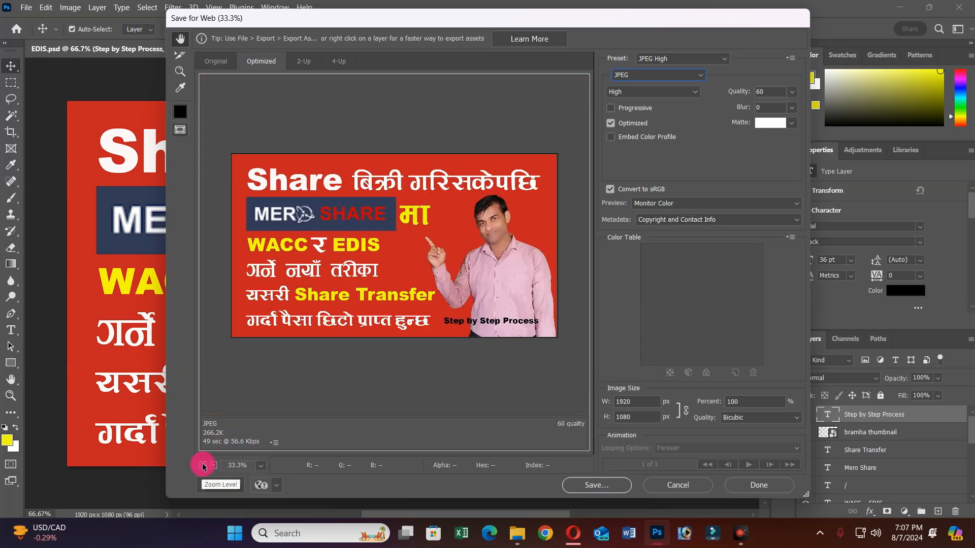
- Save the optimized image as EDIS1.jpg in the Downloads folder
{"action": "left_click", "coordinate": [611, 488]}
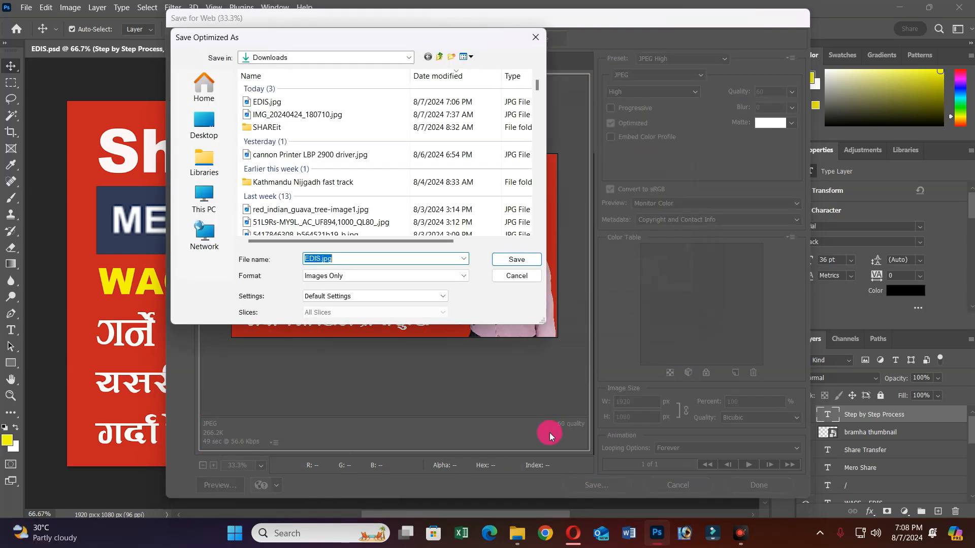
{"action": "left_click", "coordinate": [321, 258]}
{"action": "key", "text": "Left"}
{"action": "type", "text": "1"}
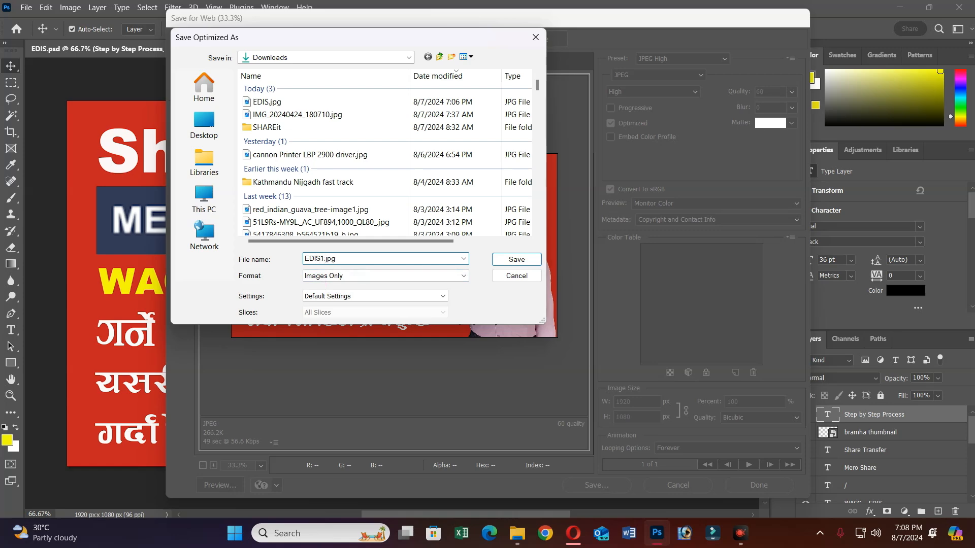
{"action": "left_click", "coordinate": [514, 261]}
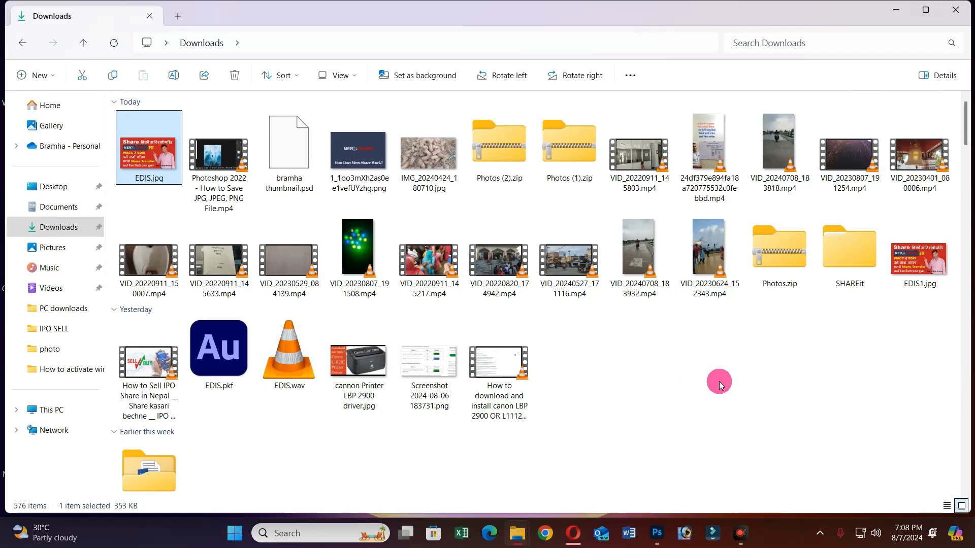
- View the exported EDIS1.jpg from the Downloads folder in File Explorer, close the image, and select EDIS.jpg
{"action": "double_click", "coordinate": [915, 271]}
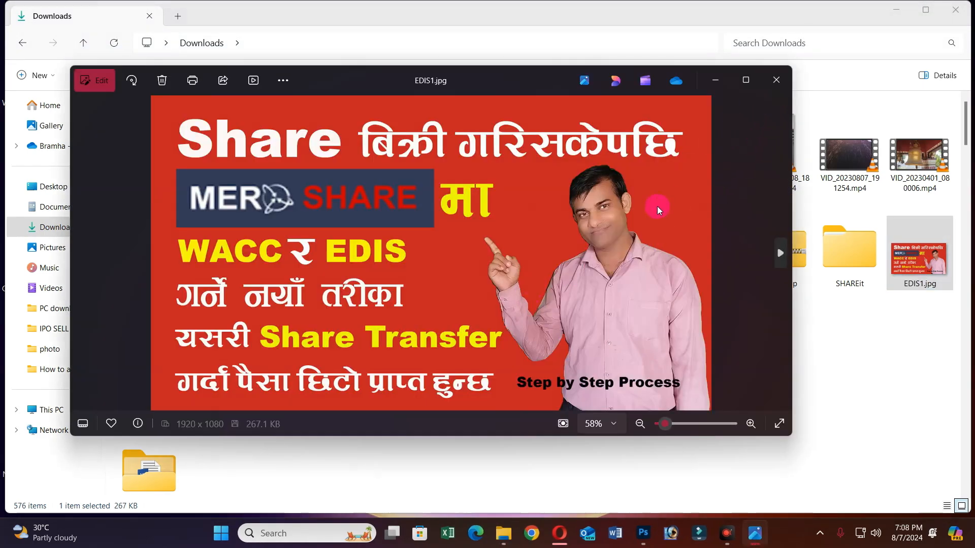
{"action": "scroll", "coordinate": [657, 203], "scroll_direction": "up", "scroll_amount": 3}
{"action": "scroll", "coordinate": [641, 253], "scroll_direction": "down", "scroll_amount": 2}
{"action": "left_click", "coordinate": [775, 80]}
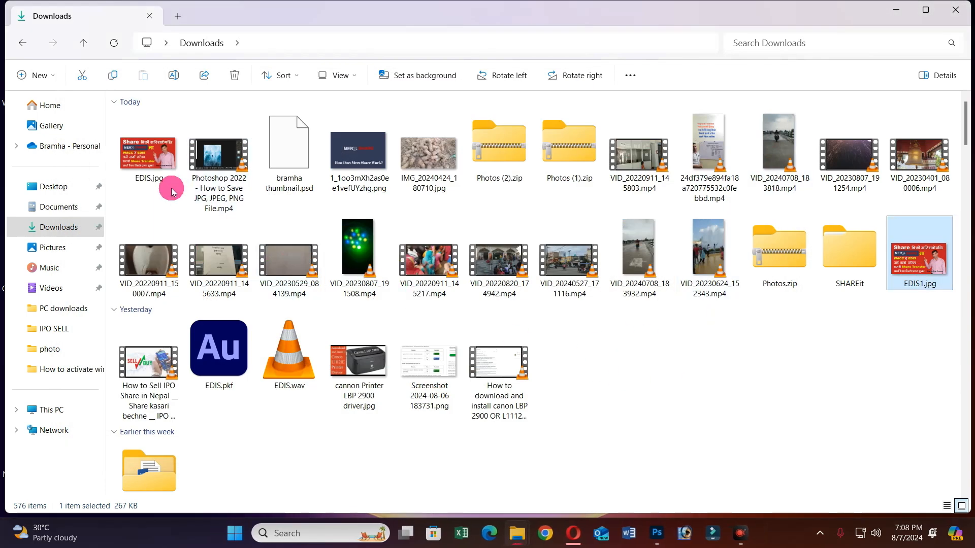
{"action": "left_click", "coordinate": [143, 173]}
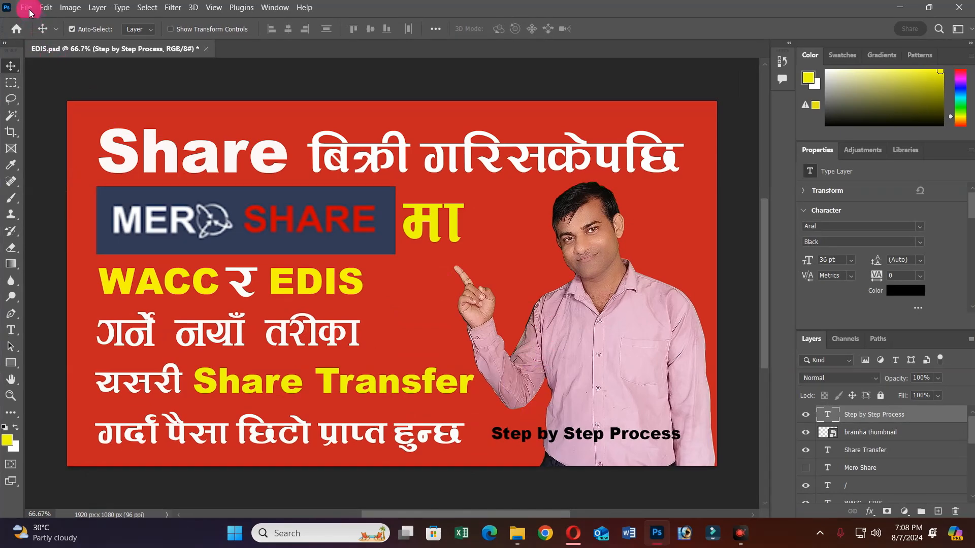
{"action": "left_click", "coordinate": [29, 9]}
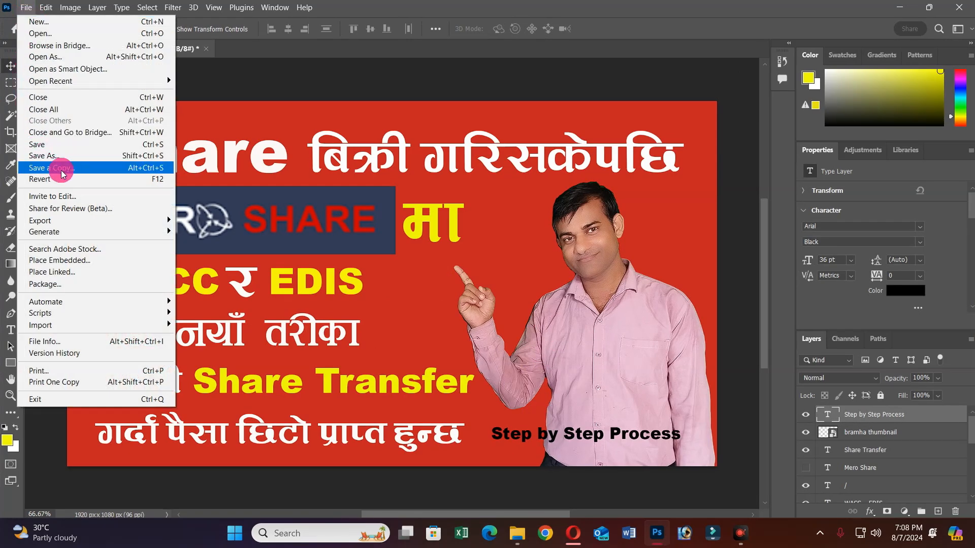
{"action": "mouse_move", "coordinate": [61, 220]}
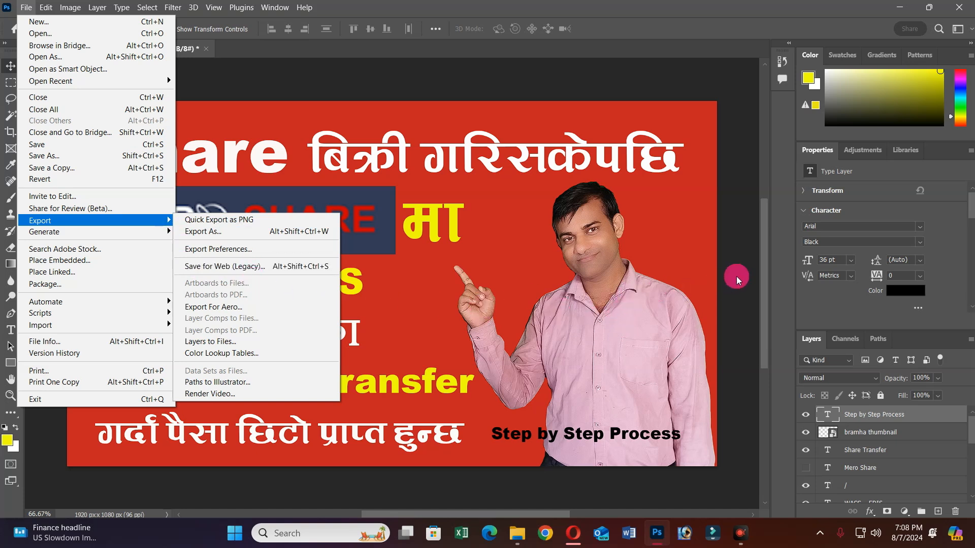
{"action": "left_click", "coordinate": [740, 263]}
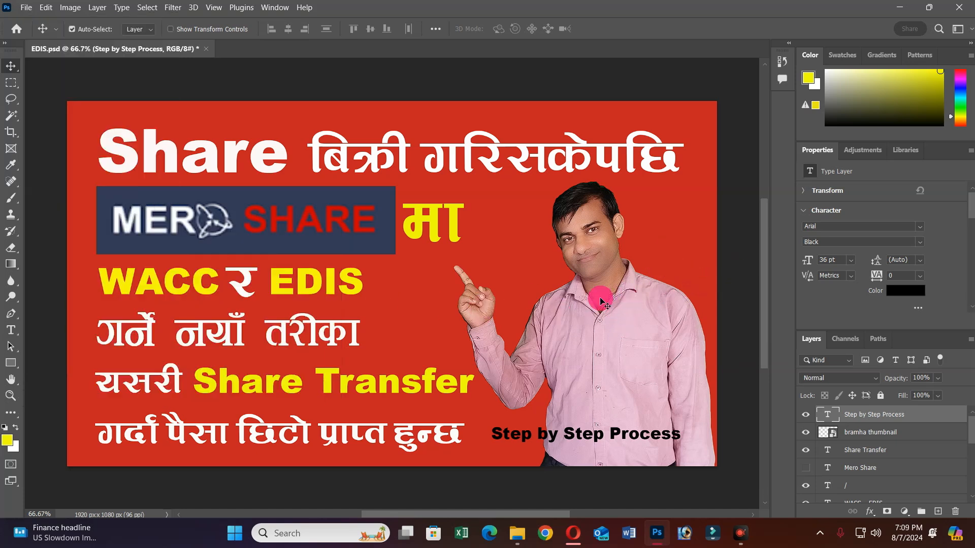